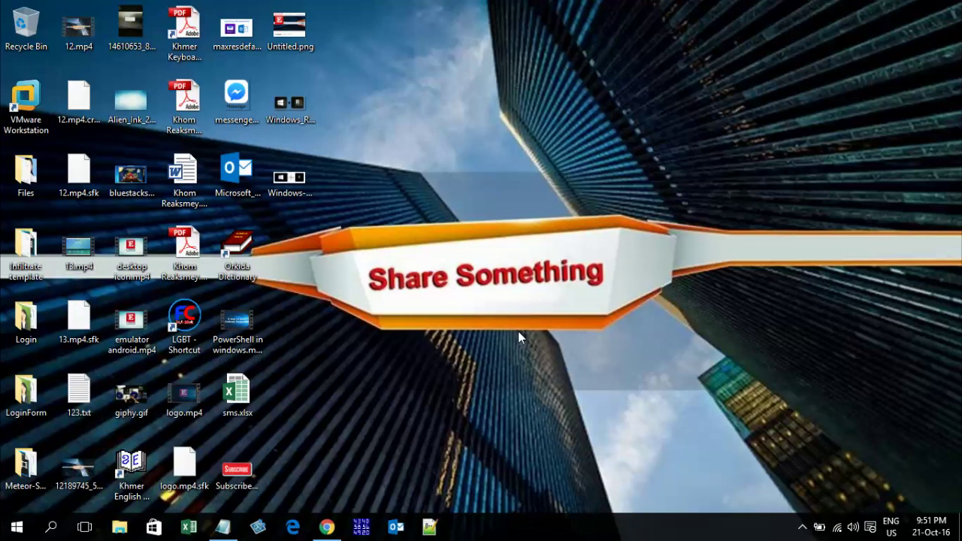
# Open Computer Management for This PC from File Explorer and maximize its window
pyautogui.click(118, 528)
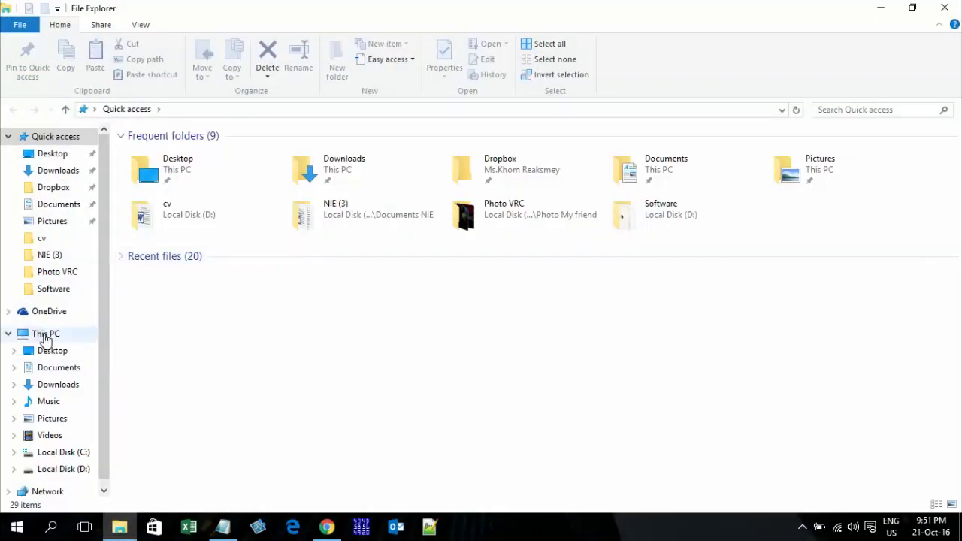
pyautogui.rightClick(53, 336)
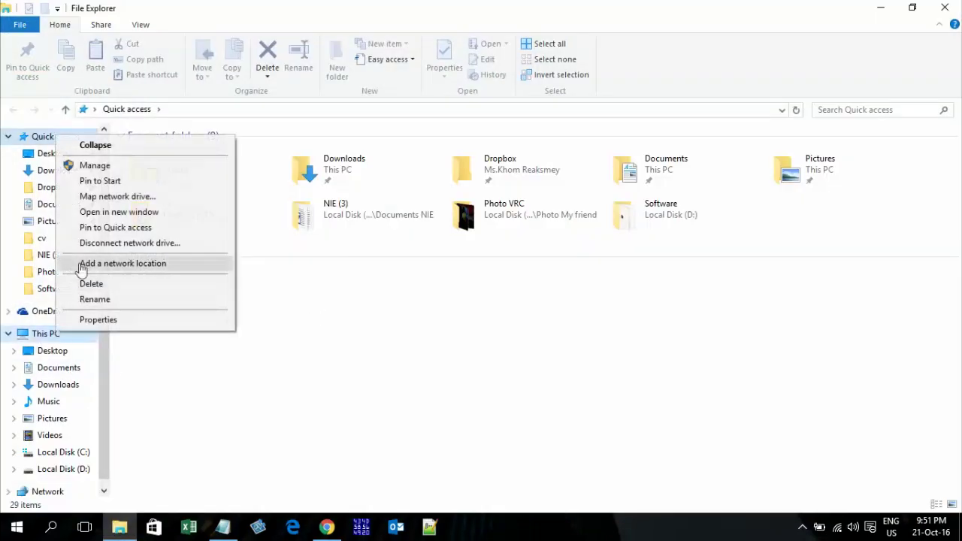
pyautogui.click(121, 167)
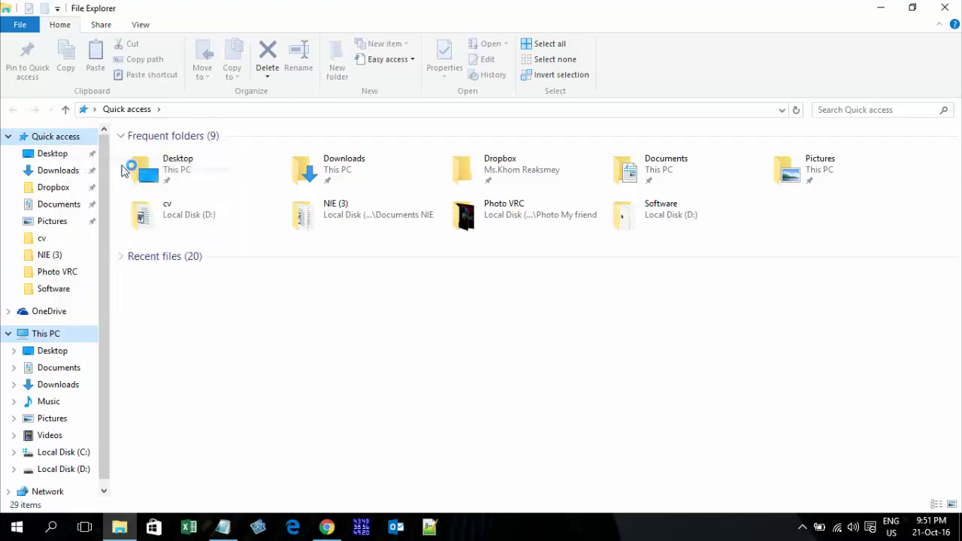
pyautogui.click(881, 7)
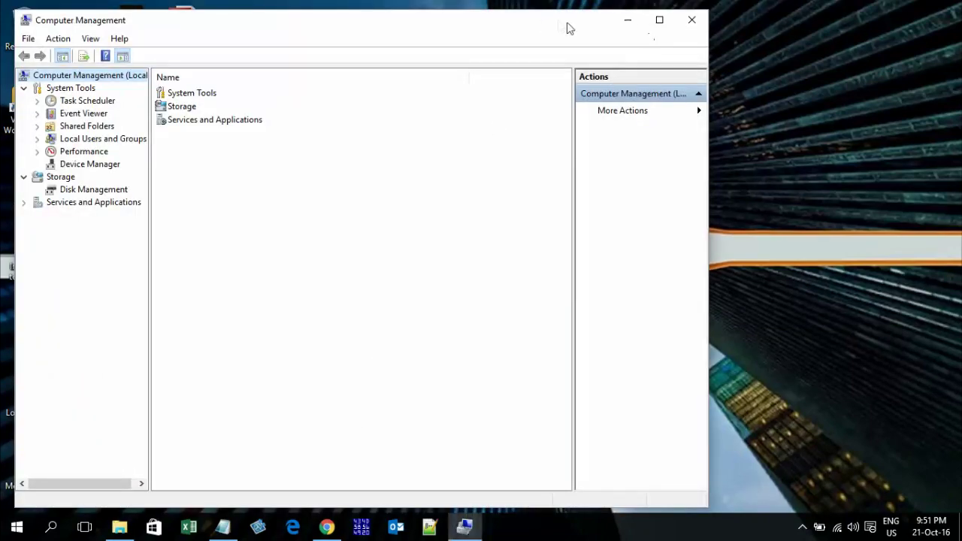
pyautogui.click(676, 24)
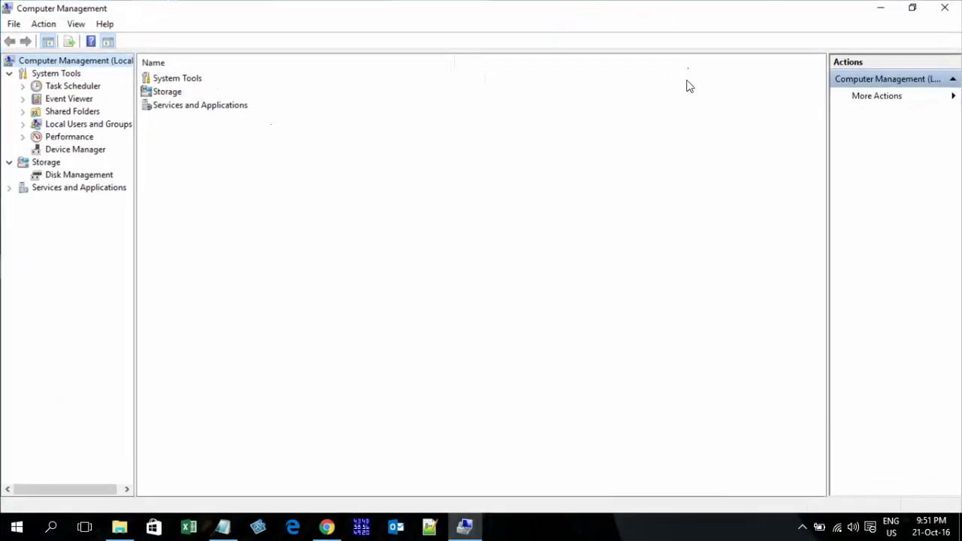
# Display the list of user accounts under Local Users and Groups
pyautogui.click(101, 126)
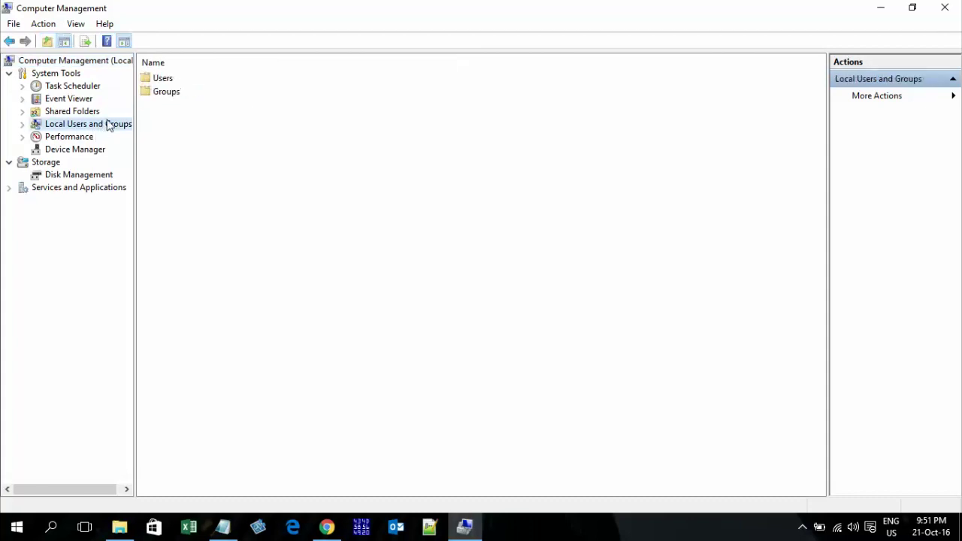
pyautogui.click(160, 80)
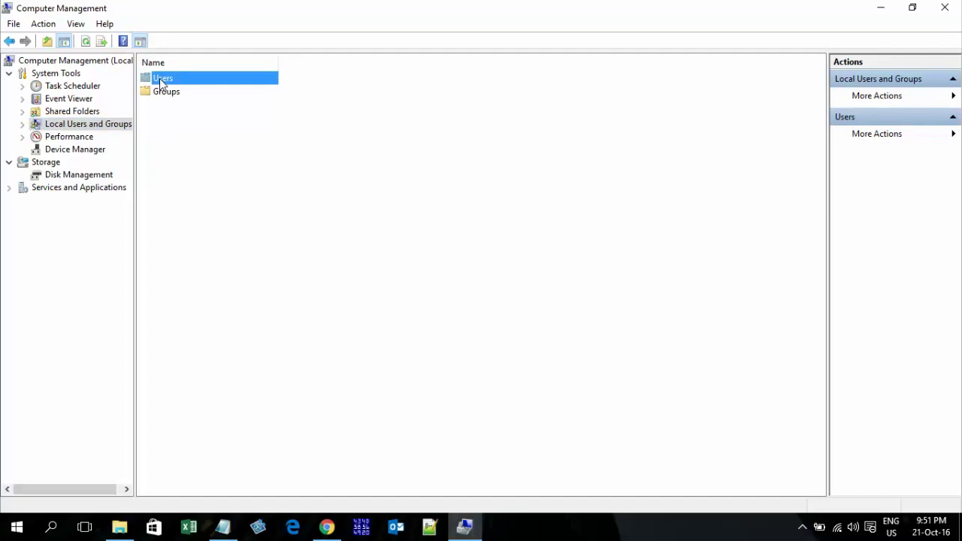
pyautogui.doubleClick(162, 80)
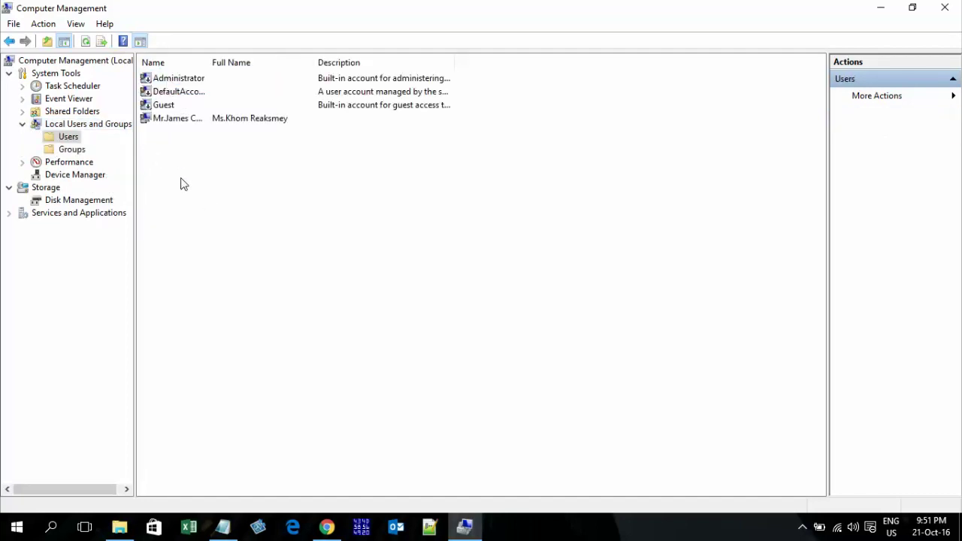
# Start a new local user with the user name EANGKOR and the full name E ANGKOR
pyautogui.rightClick(158, 139)
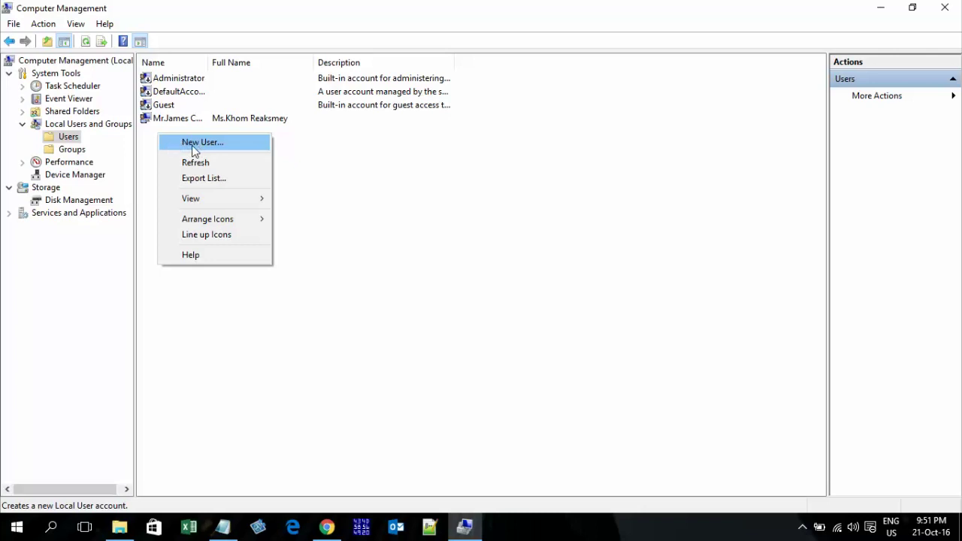
pyautogui.click(191, 146)
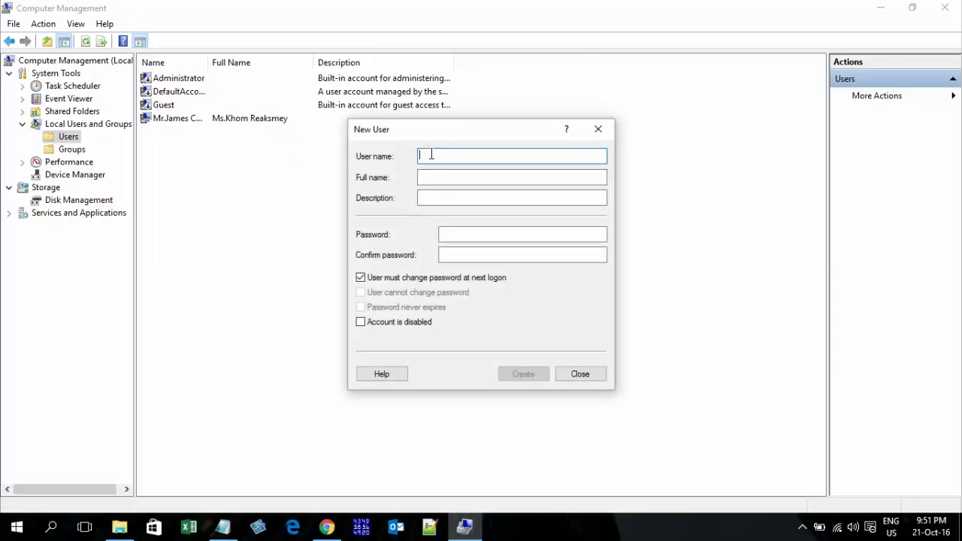
pyautogui.write('My')
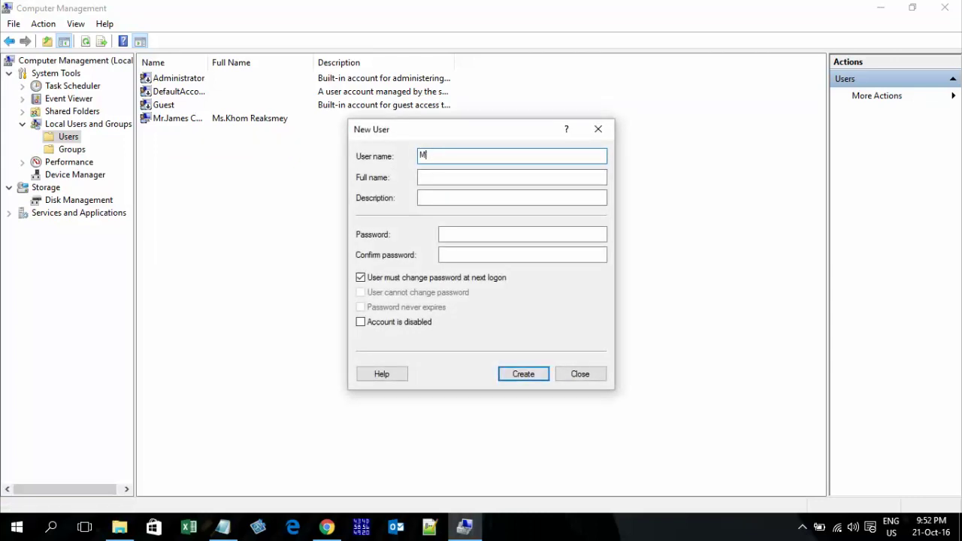
pyautogui.press('BackSpace')
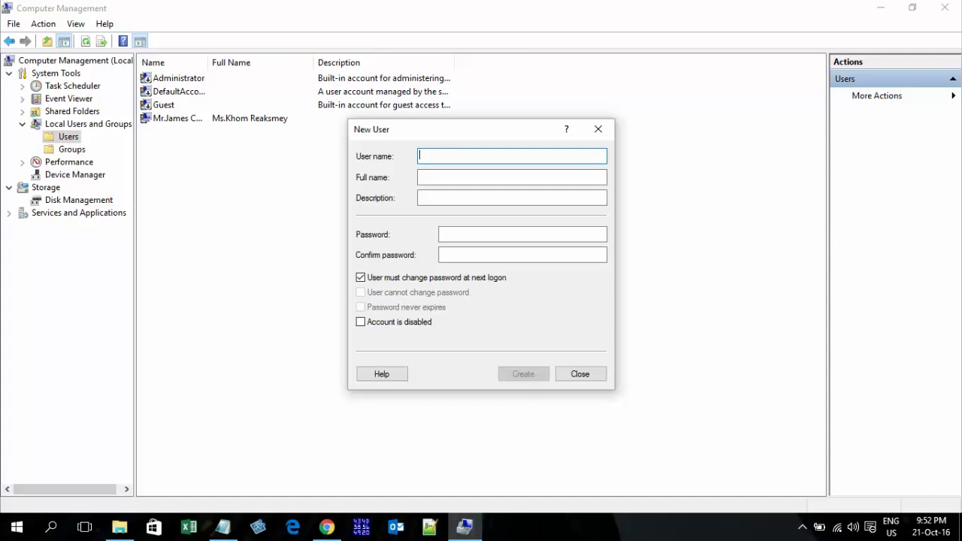
pyautogui.write('E A')
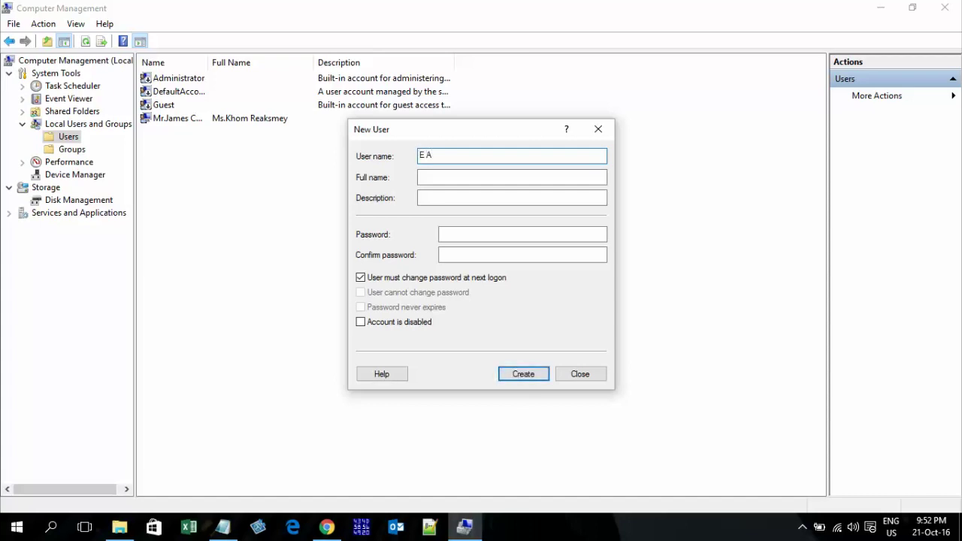
pyautogui.write('NGKOR')
pyautogui.click(429, 155)
pyautogui.press('BackSpace')
pyautogui.click(442, 179)
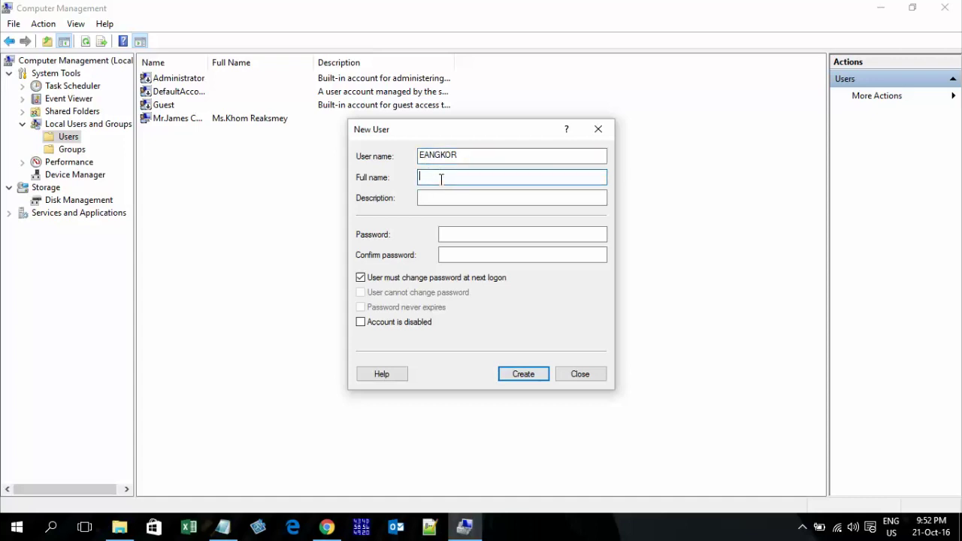
pyautogui.write('E ANGKOR')
# Create the account with no forced password change at next logon and a password that never expires
pyautogui.click(361, 277)
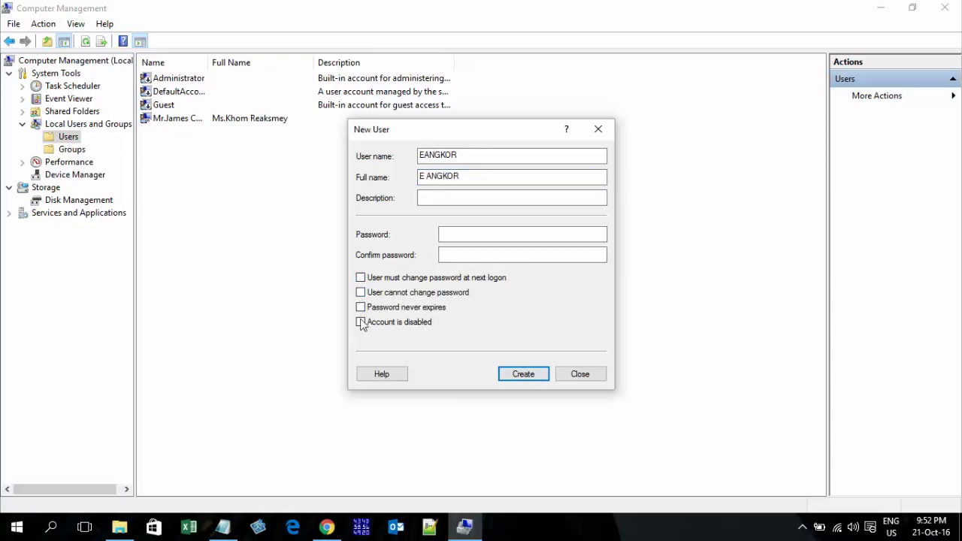
pyautogui.click(361, 307)
pyautogui.click(362, 309)
pyautogui.click(362, 309)
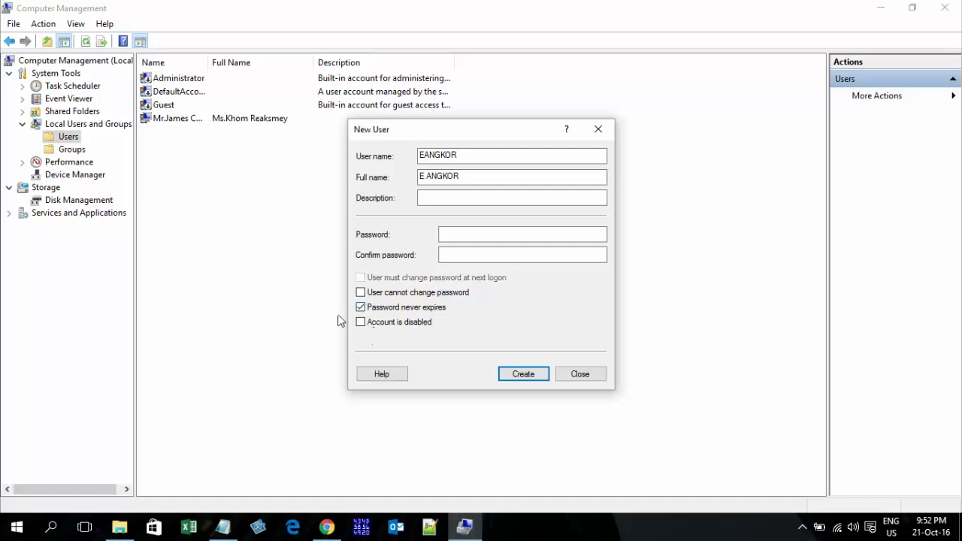
pyautogui.click(517, 378)
pyautogui.click(580, 376)
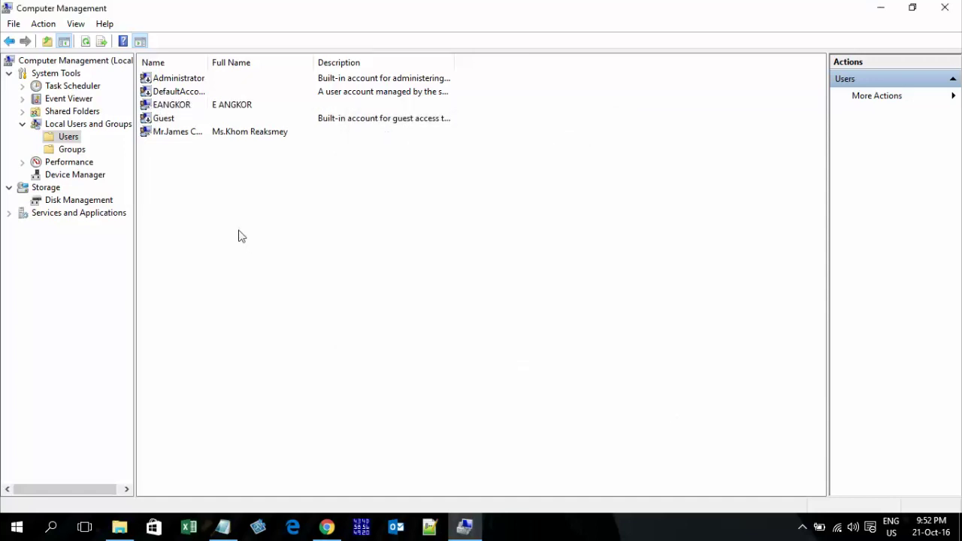
# Open the group membership properties of the EANGKOR account
pyautogui.click(184, 108)
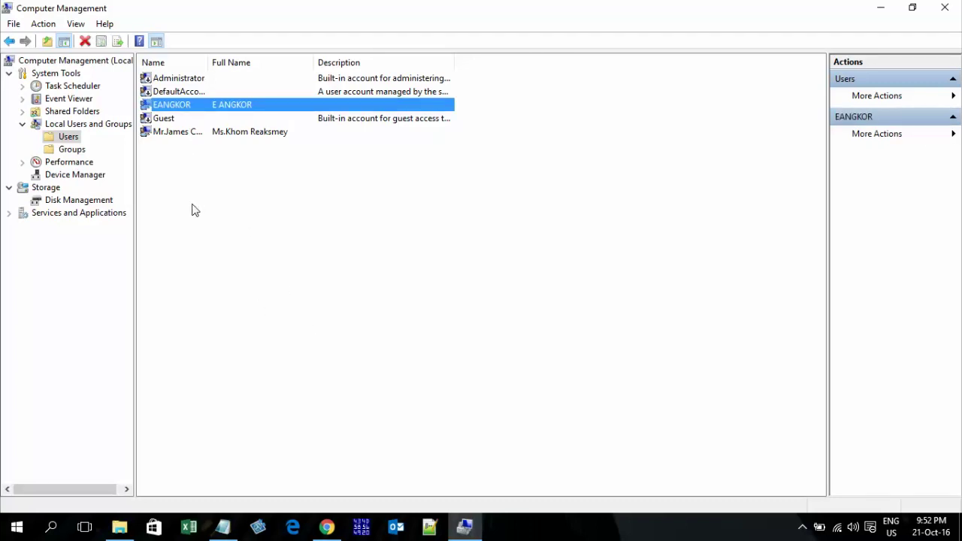
pyautogui.rightClick(163, 106)
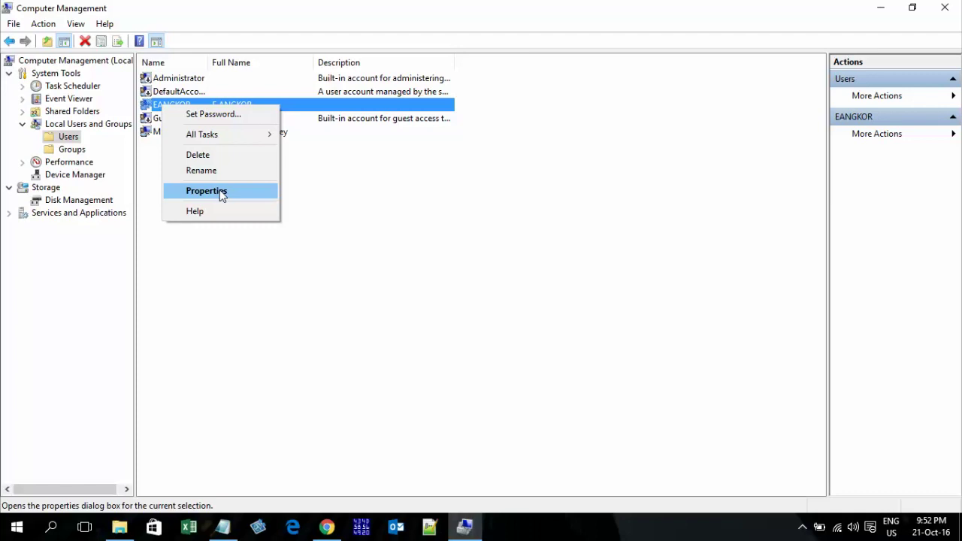
pyautogui.click(223, 194)
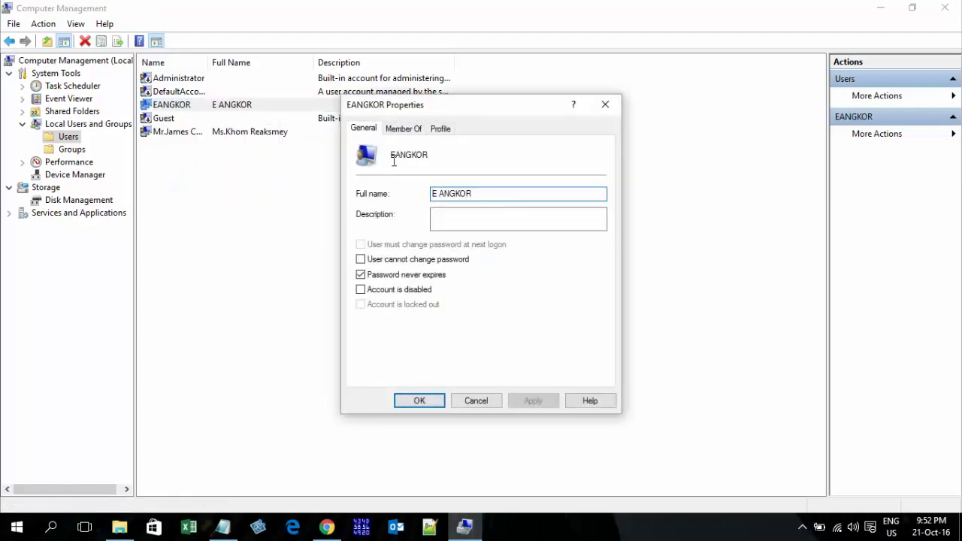
pyautogui.click(404, 129)
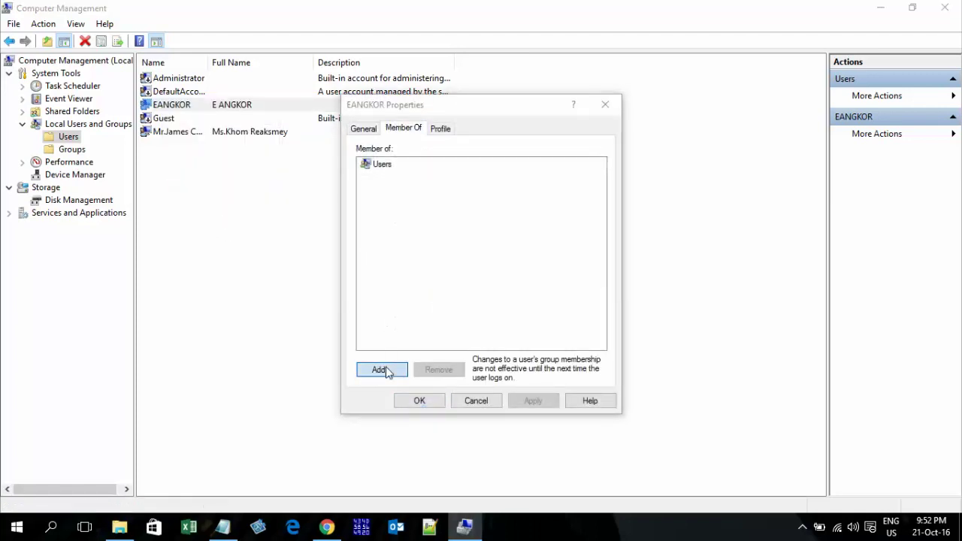
# Search the available groups and add the EANGKOR account to the Administrators group
pyautogui.click(382, 370)
pyautogui.click(388, 277)
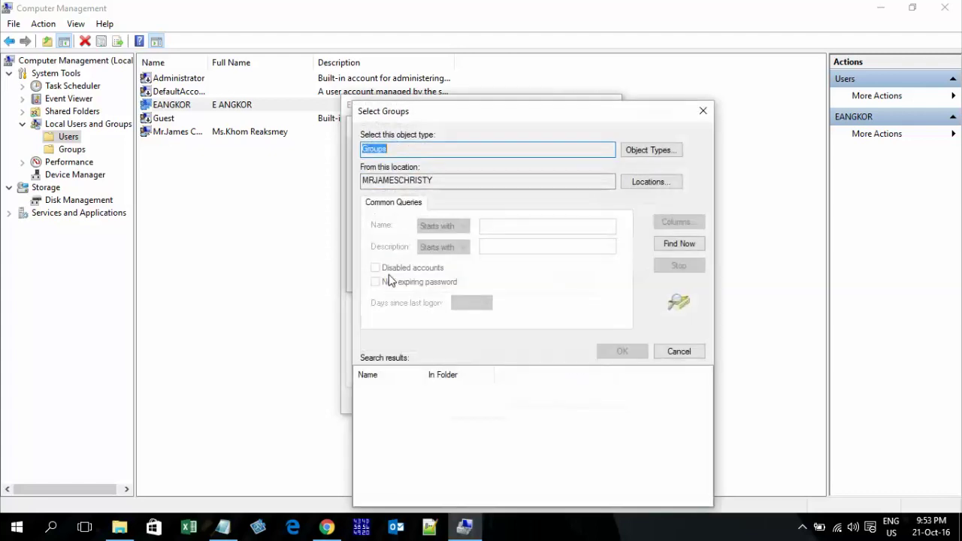
pyautogui.click(672, 244)
pyautogui.scroll(-3, 528, 419)
pyautogui.scroll(-1, 528, 419)
pyautogui.scroll(3, 519, 410)
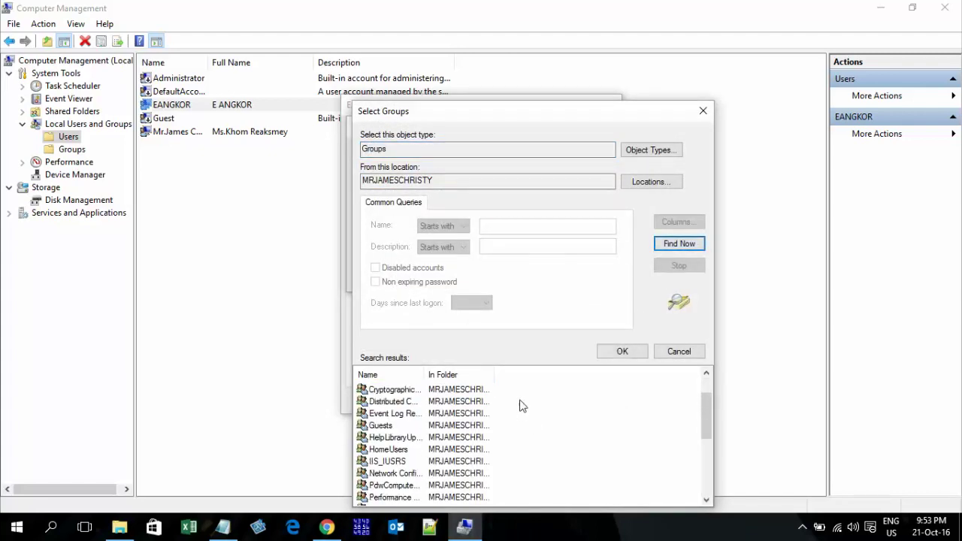
pyautogui.scroll(1, 520, 406)
pyautogui.click(404, 403)
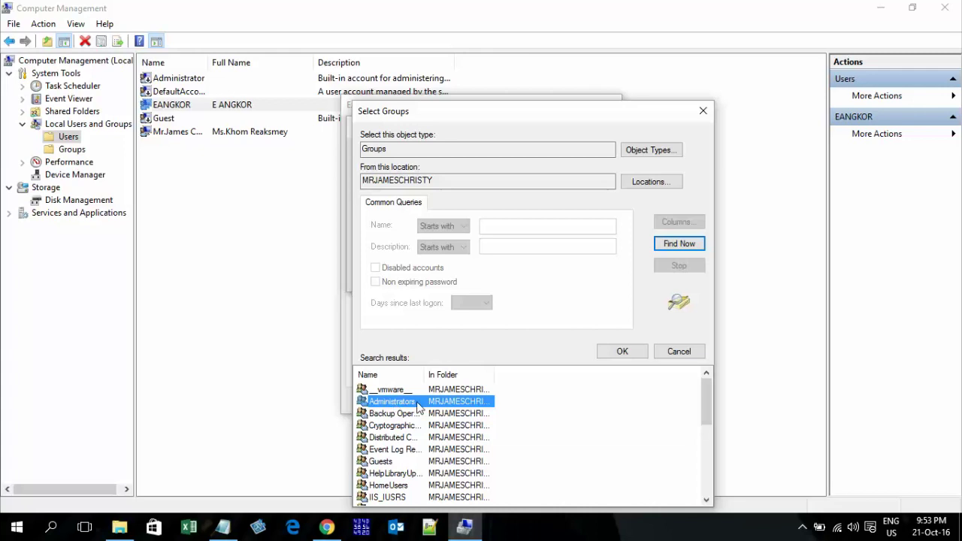
pyautogui.click(624, 351)
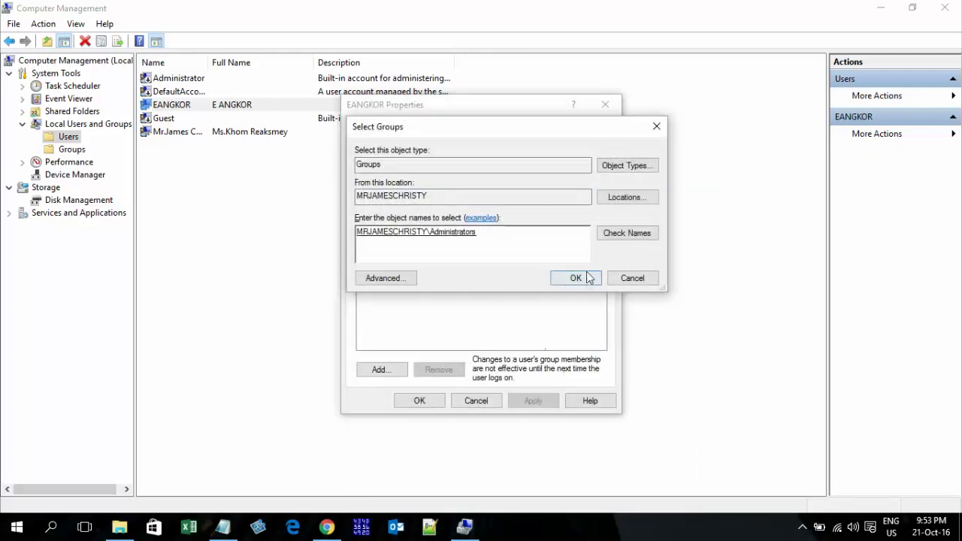
pyautogui.click(586, 278)
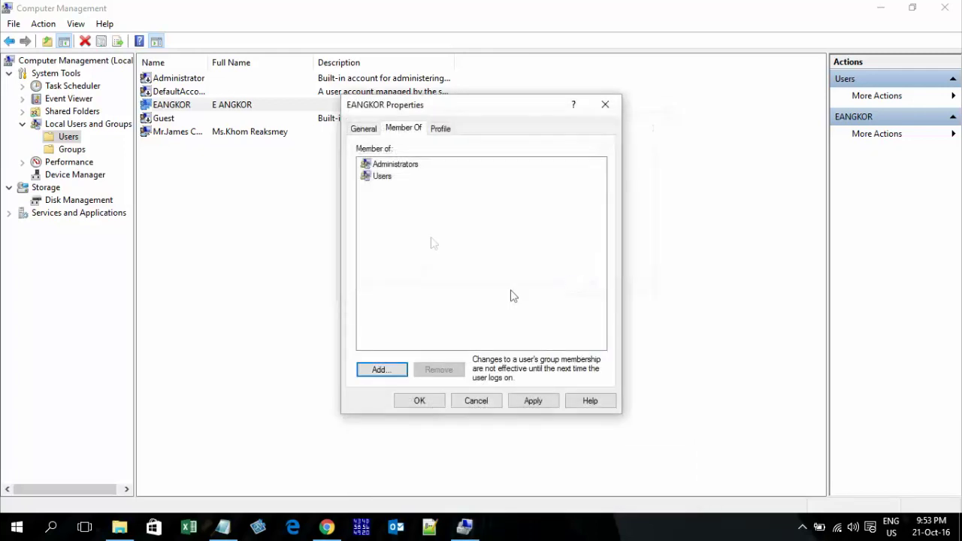
pyautogui.click(385, 178)
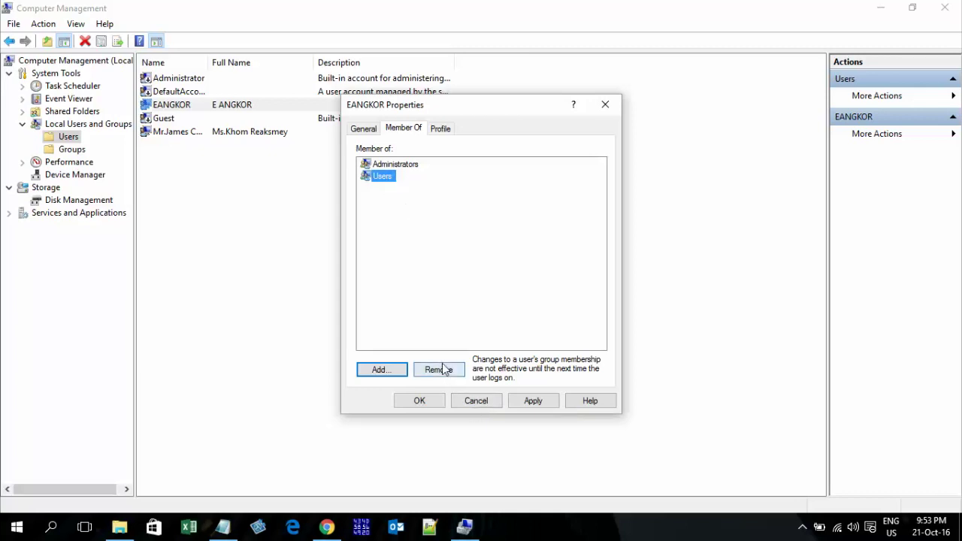
pyautogui.click(441, 370)
pyautogui.click(393, 166)
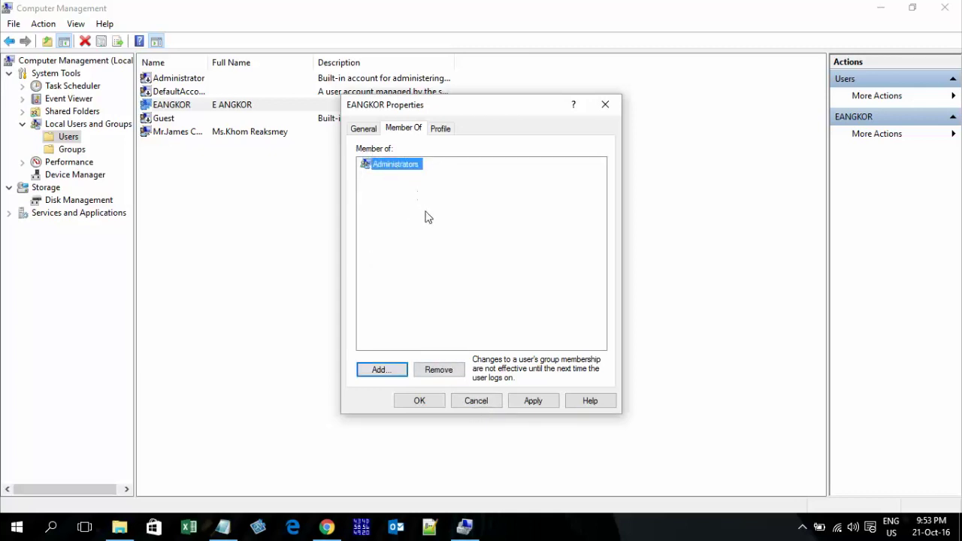
pyautogui.click(534, 402)
pyautogui.click(421, 400)
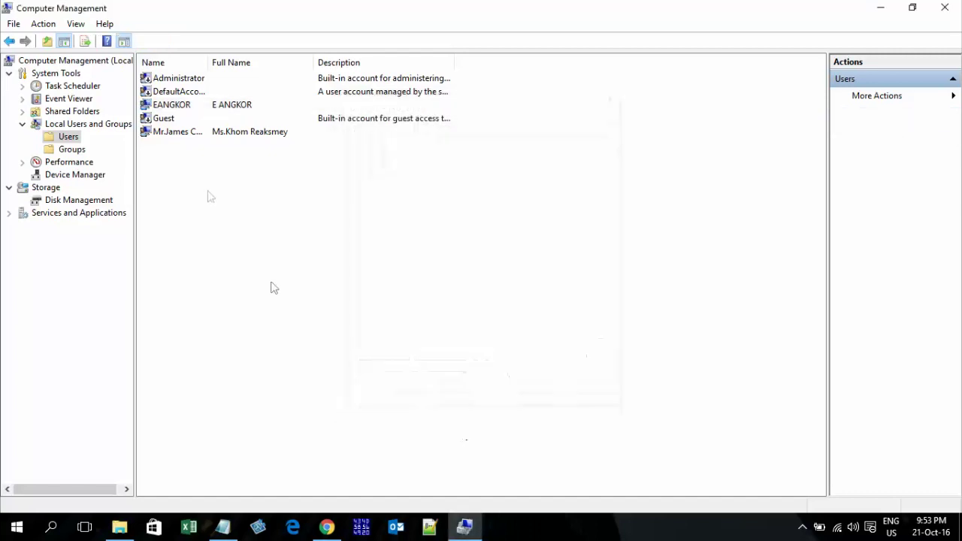
# Disable the existing personal user account listed below Guest and apply the change
pyautogui.click(169, 107)
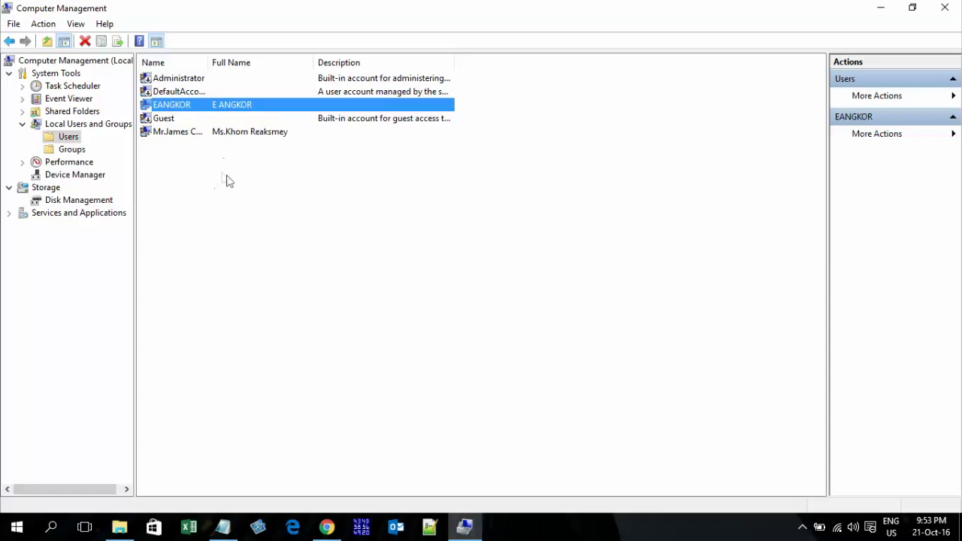
pyautogui.click(167, 132)
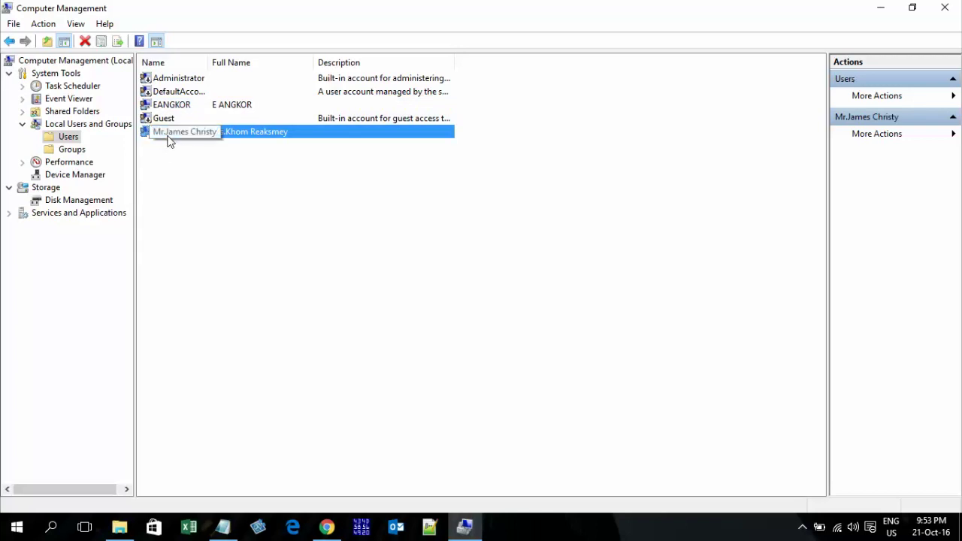
pyautogui.rightClick(170, 134)
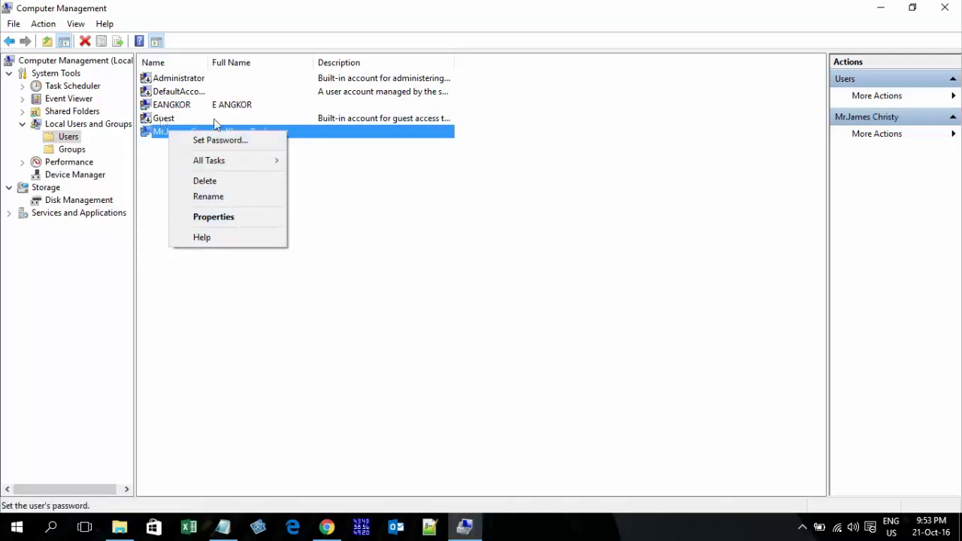
pyautogui.click(200, 217)
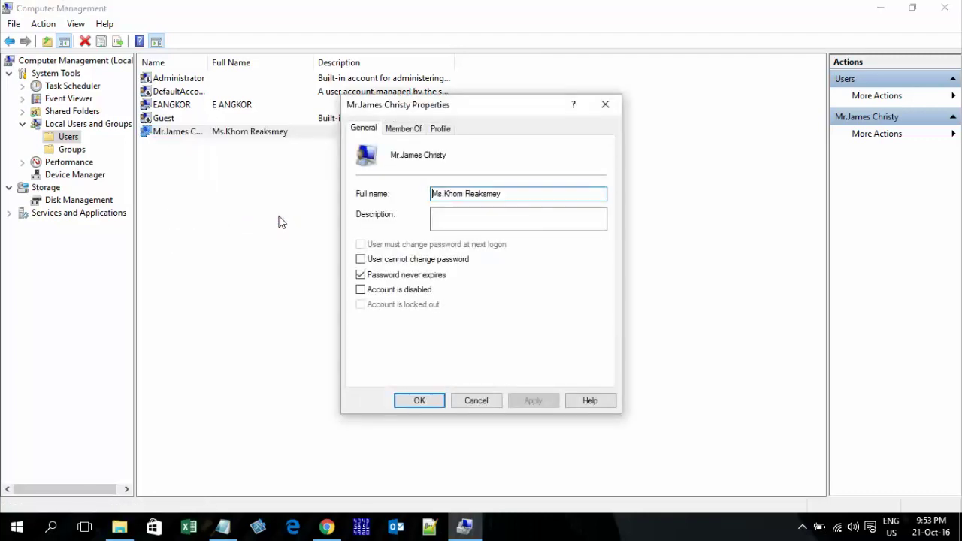
pyautogui.click(360, 291)
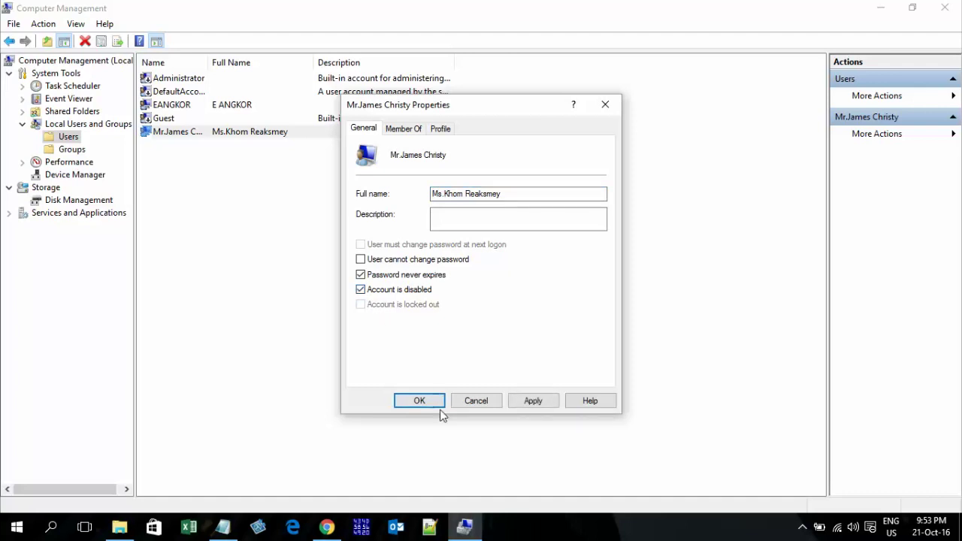
pyautogui.click(531, 403)
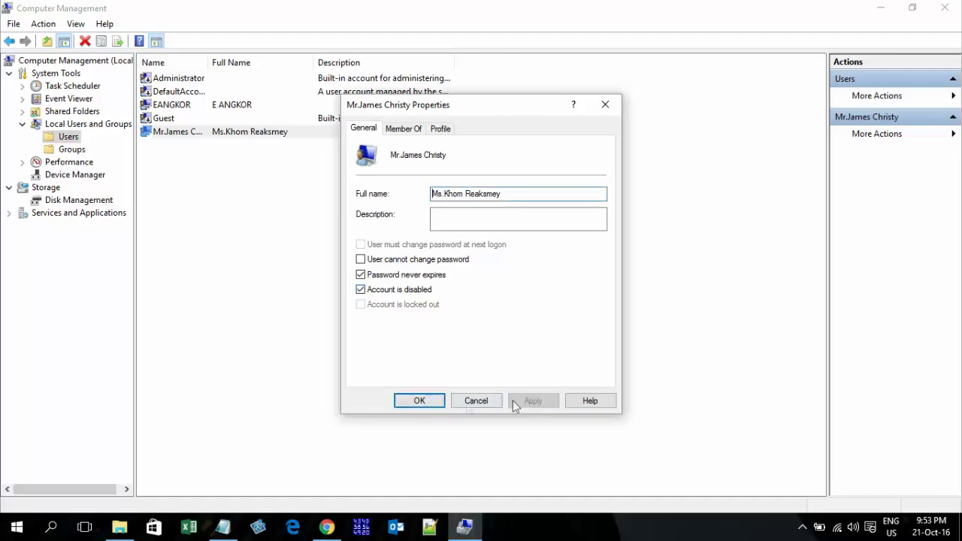
# Confirm and close the personal account's properties, and bring up the Windows security screen
pyautogui.click(424, 402)
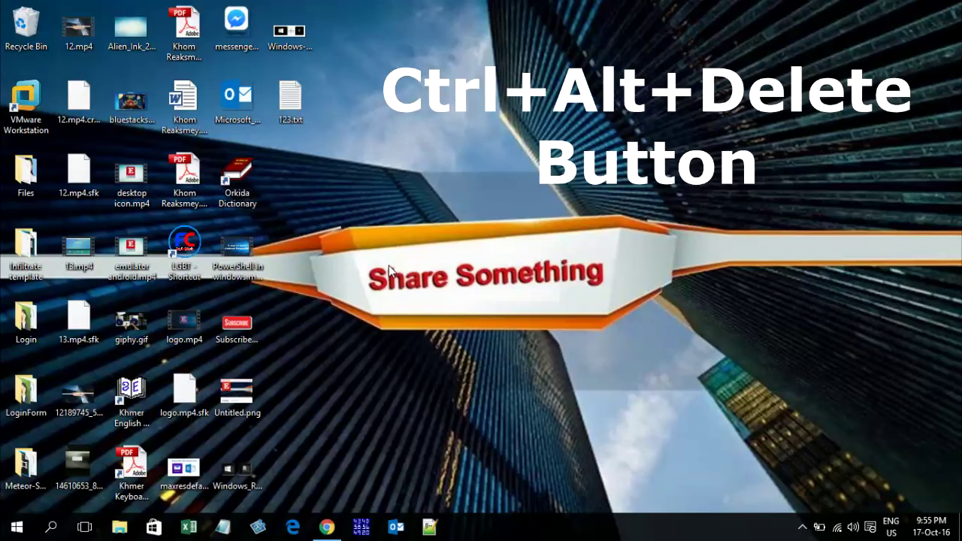
pyautogui.hotkey('ctrl', 'alt', 'Delete')
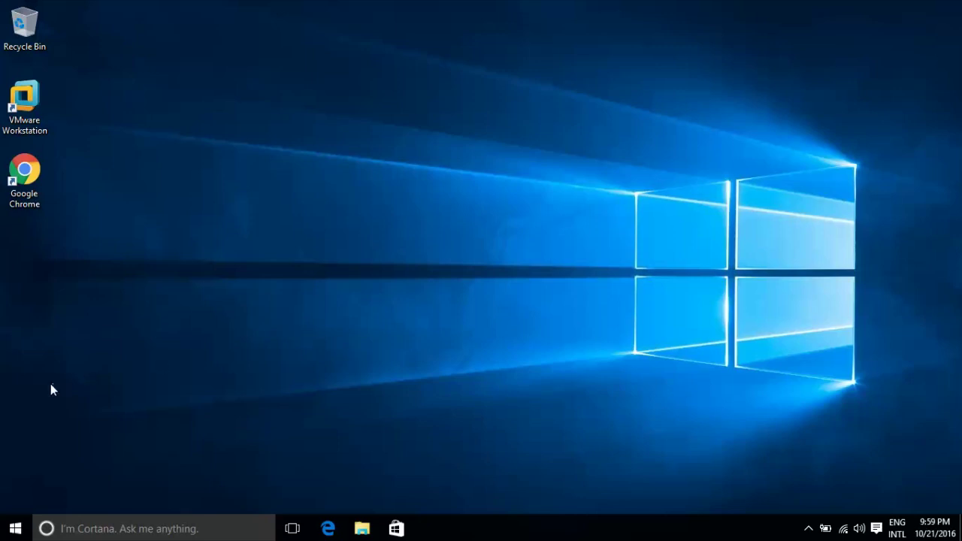
# Check on the new account's desktop how the context menu, the Start menu and Microsoft Edge respond
pyautogui.rightClick(368, 250)
pyautogui.click(398, 287)
pyautogui.click(15, 529)
pyautogui.click(412, 11)
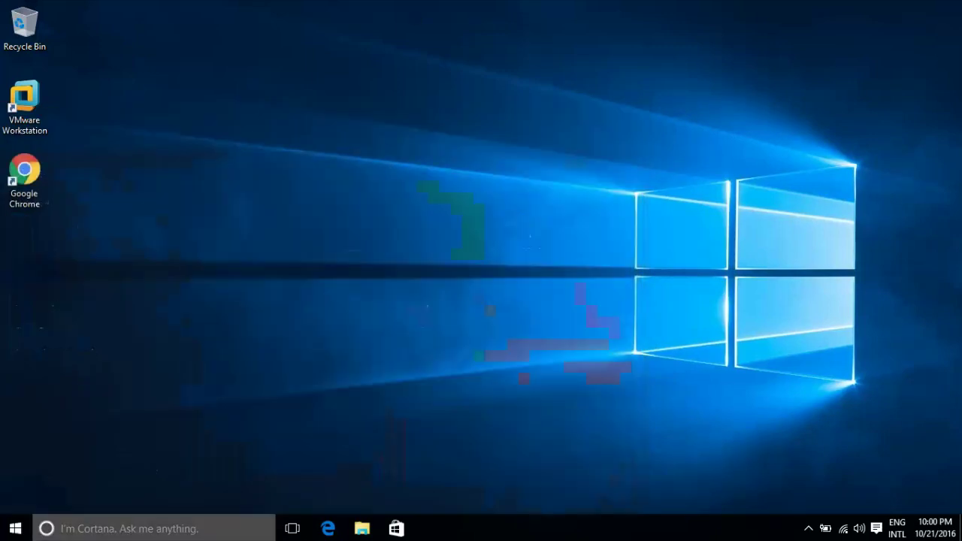
pyautogui.click(327, 530)
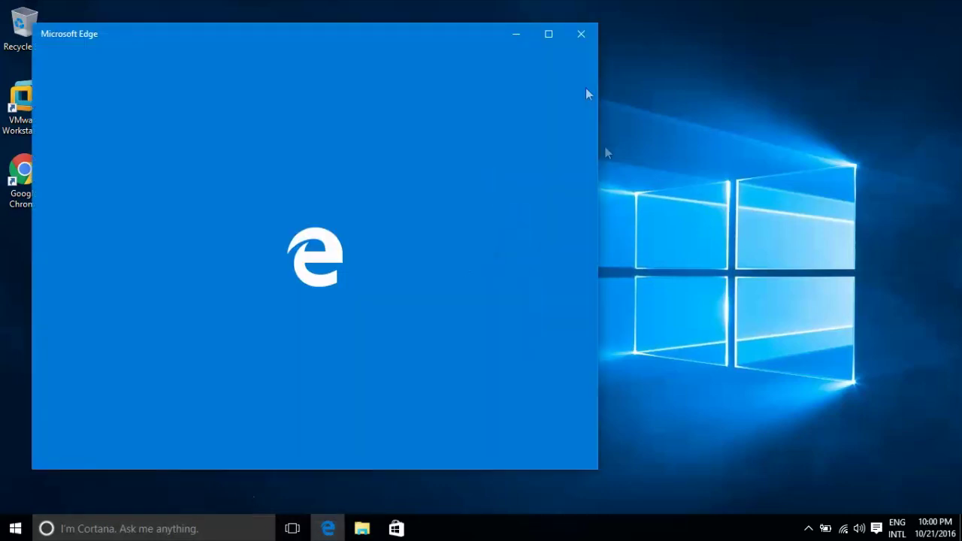
pyautogui.click(581, 33)
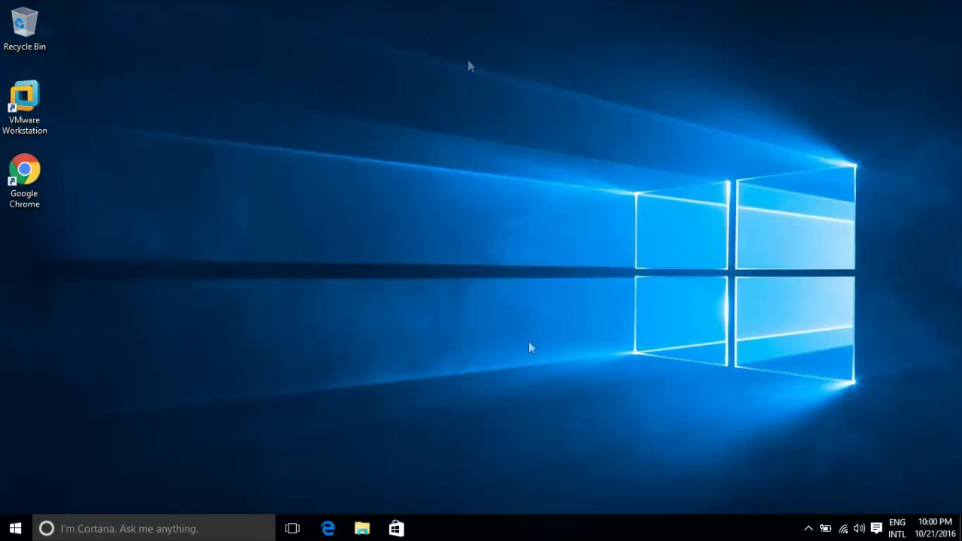
pyautogui.rightClick(262, 106)
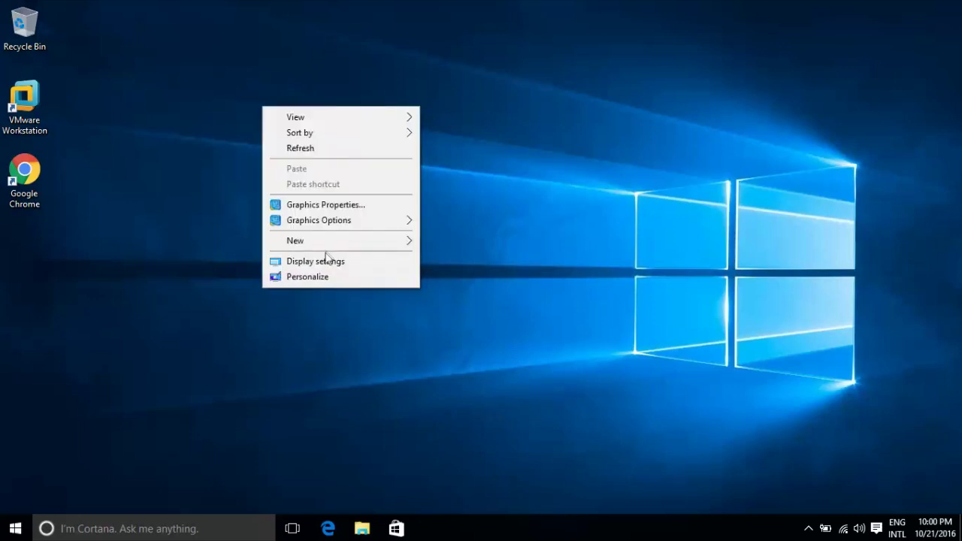
pyautogui.click(491, 378)
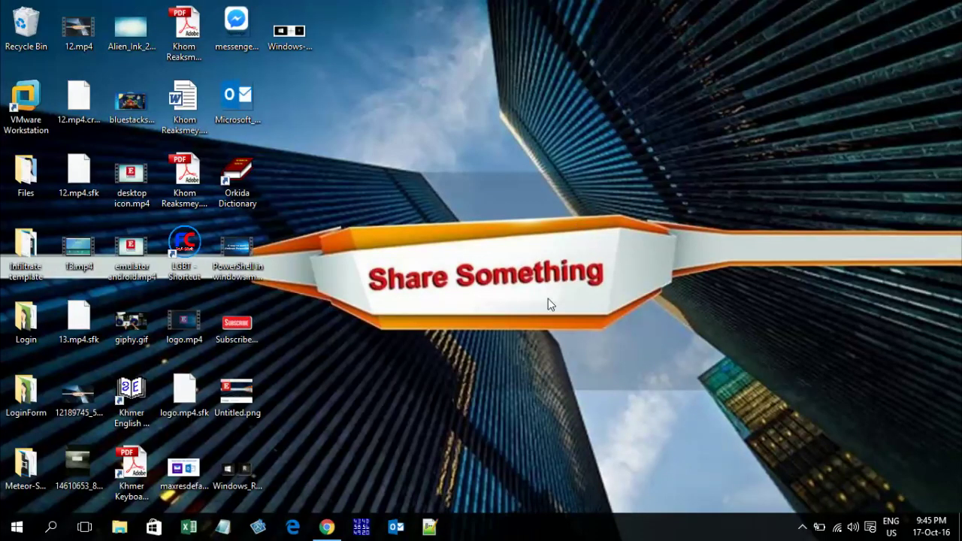
# Open Task Manager and bring up the dialog for running a new task
pyautogui.rightClick(550, 534)
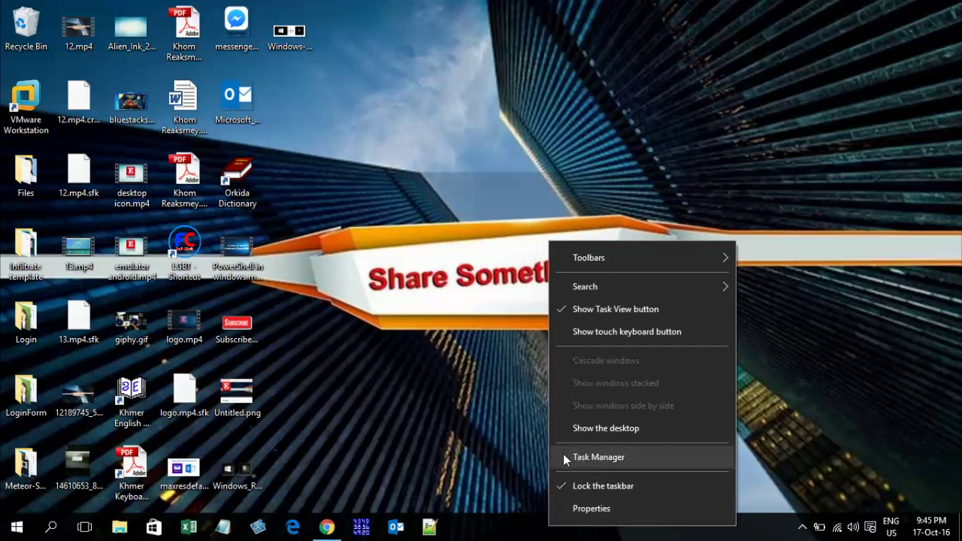
pyautogui.click(633, 458)
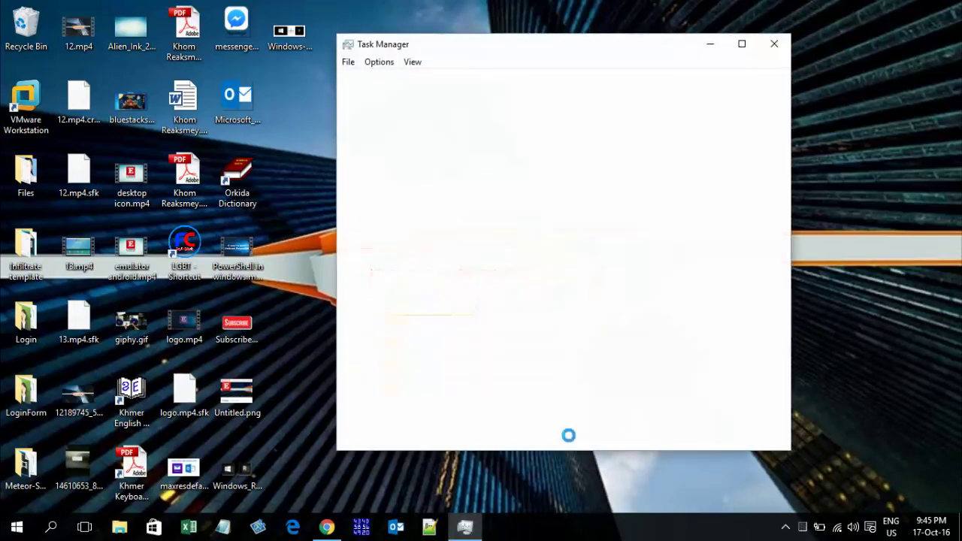
pyautogui.moveTo(570, 54); pyautogui.dragTo(536, 72)
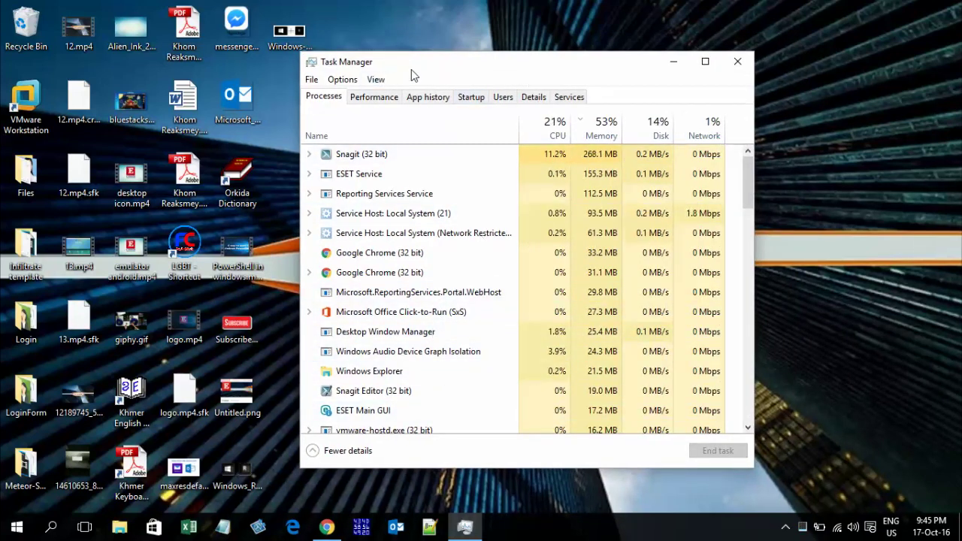
pyautogui.click(312, 82)
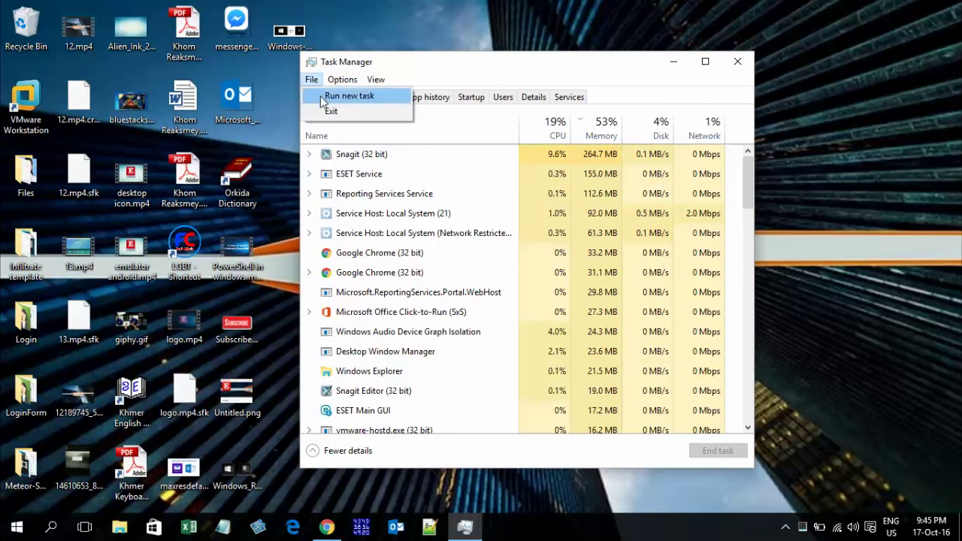
pyautogui.click(320, 96)
pyautogui.moveTo(398, 103); pyautogui.dragTo(374, 98)
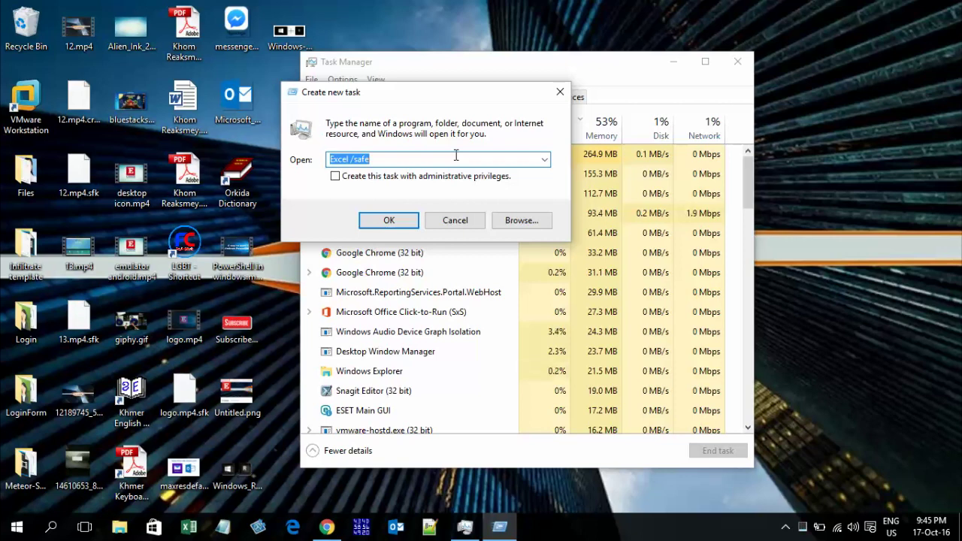
# Run powershell as the new task with administrative privileges
pyautogui.write('P')
pyautogui.press('Down')
pyautogui.press('Escape')
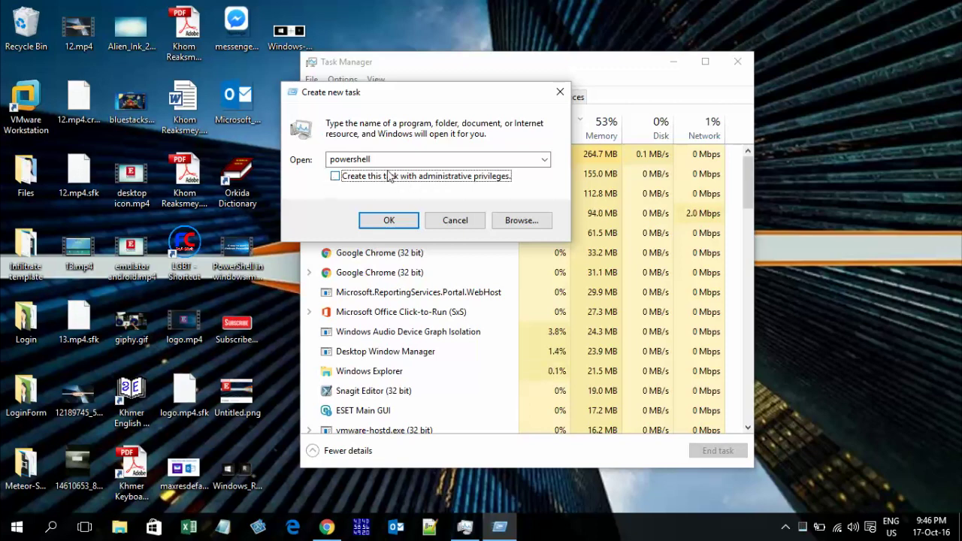
pyautogui.click(335, 176)
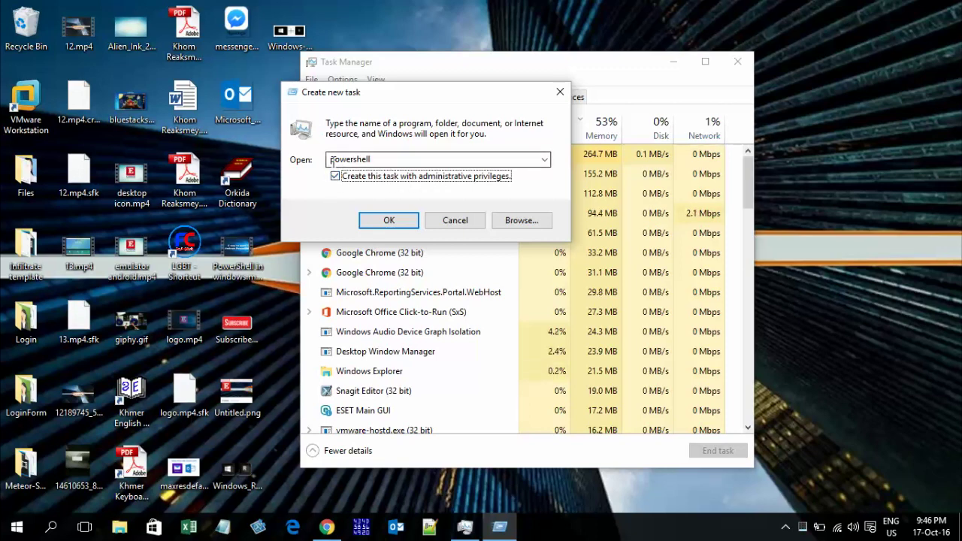
pyautogui.hotkey('shift', 'Tab')
pyautogui.click(349, 158)
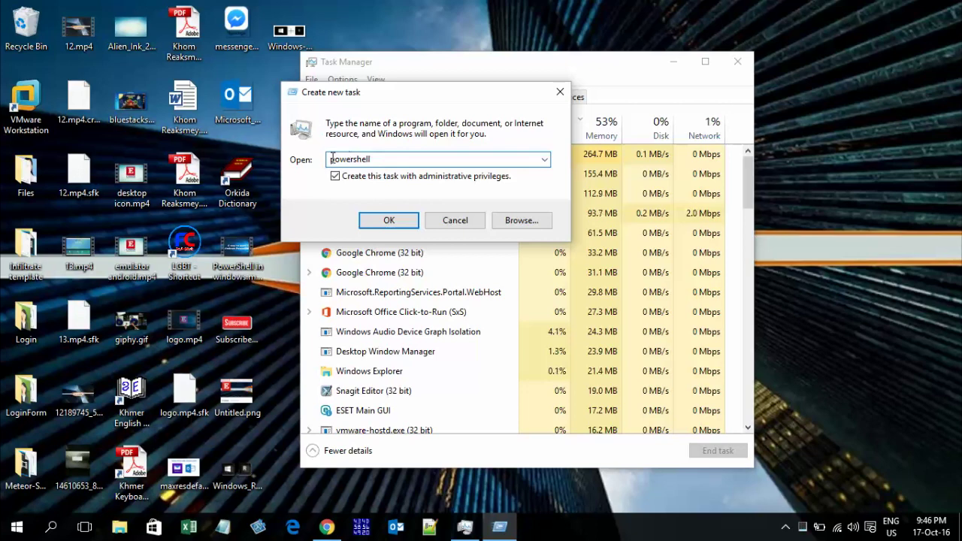
pyautogui.moveTo(330, 159); pyautogui.dragTo(397, 156)
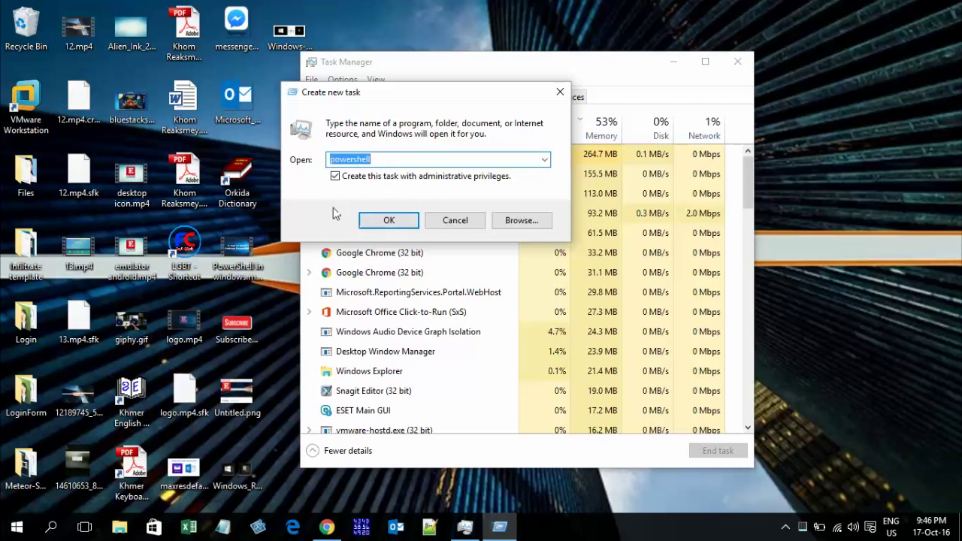
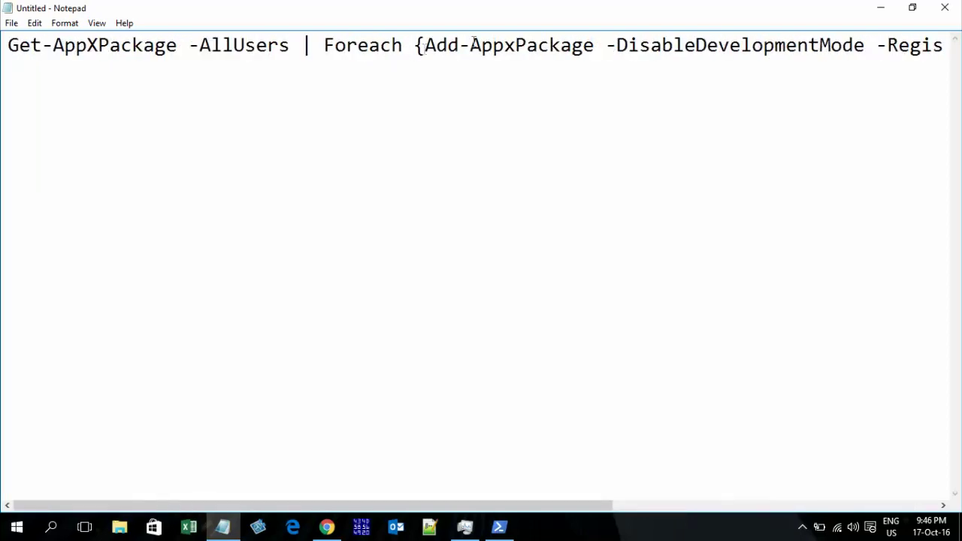
# Review the full Get-AppXPackage command in Notepad and copy all of it
pyautogui.hscroll(10, 617, 45)
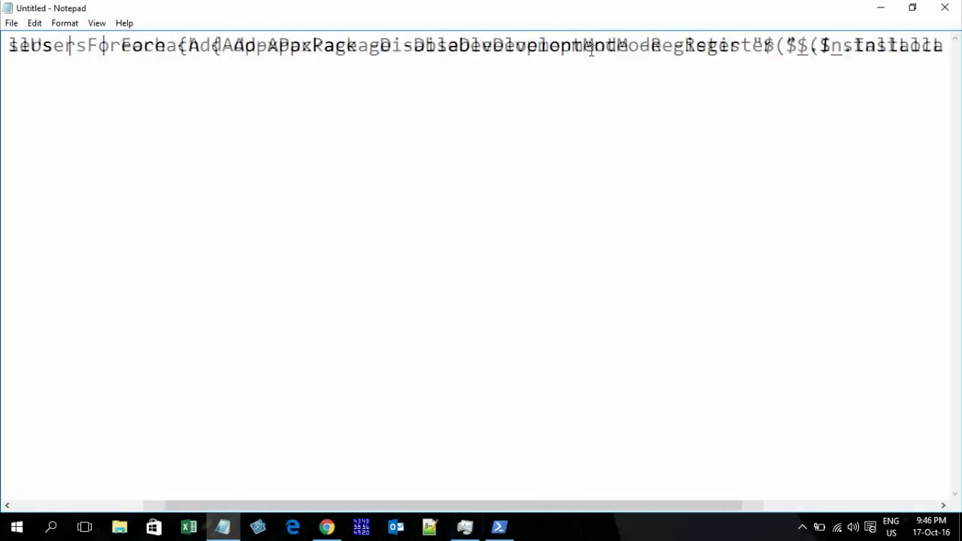
pyautogui.hscroll(-10, 591, 64)
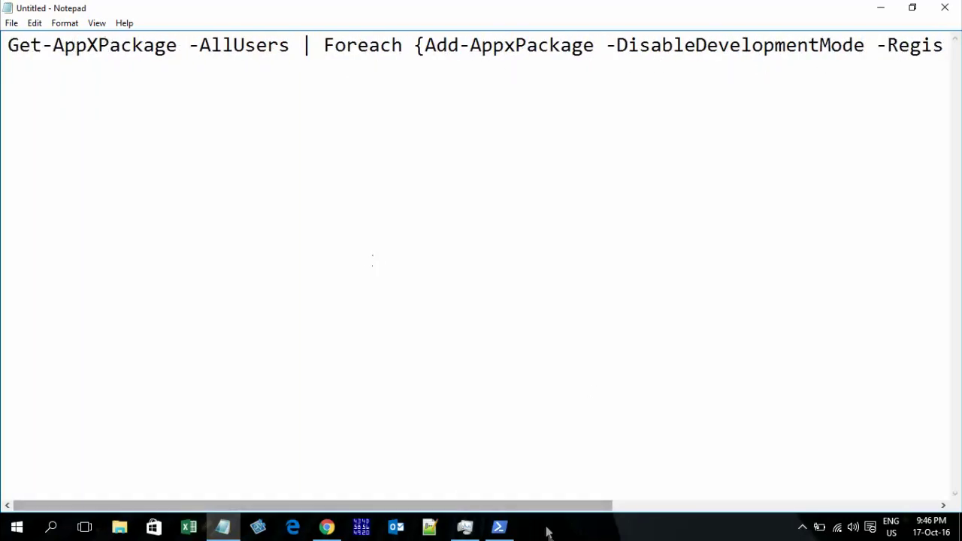
pyautogui.moveTo(531, 509); pyautogui.dragTo(864, 528)
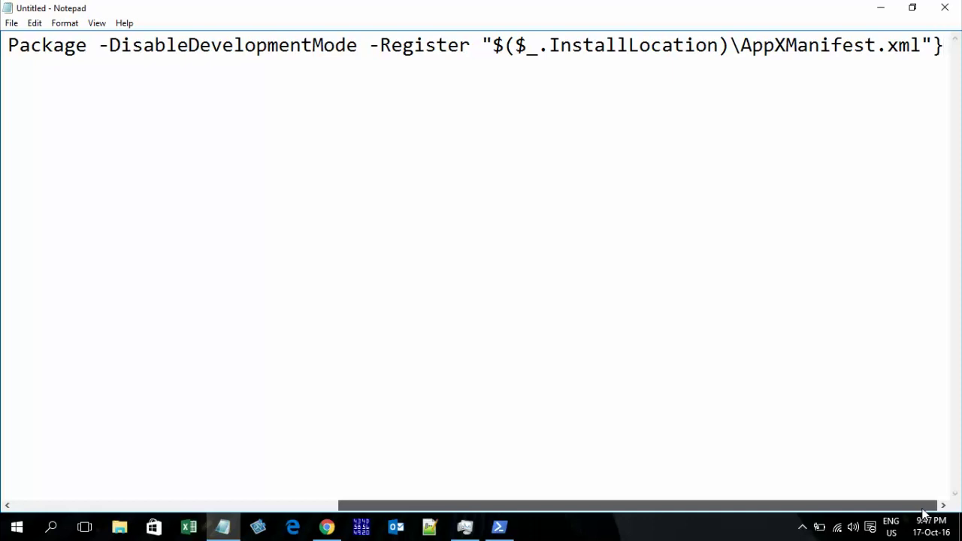
pyautogui.moveTo(858, 507); pyautogui.dragTo(858, 470)
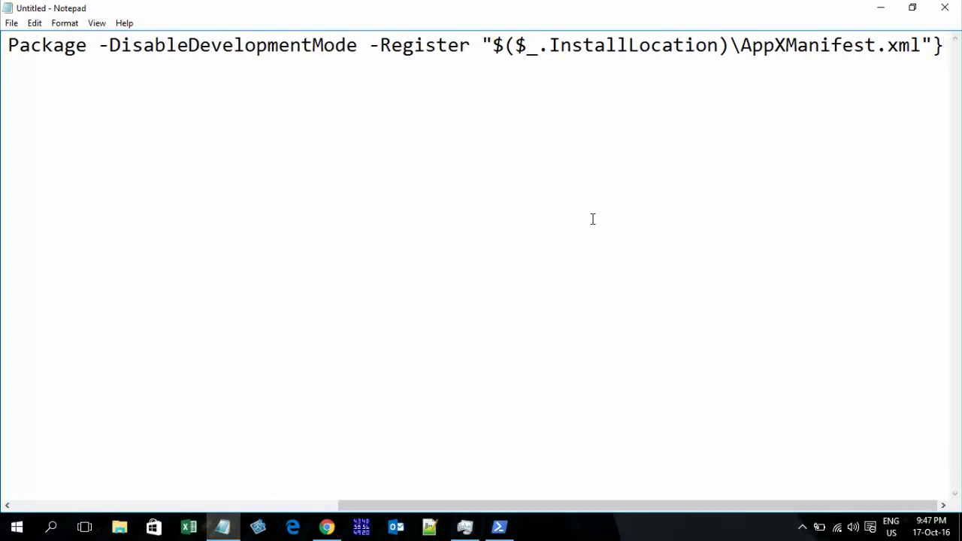
pyautogui.hotkey('ctrl', 'a')
pyautogui.hotkey('ctrl', 'c')
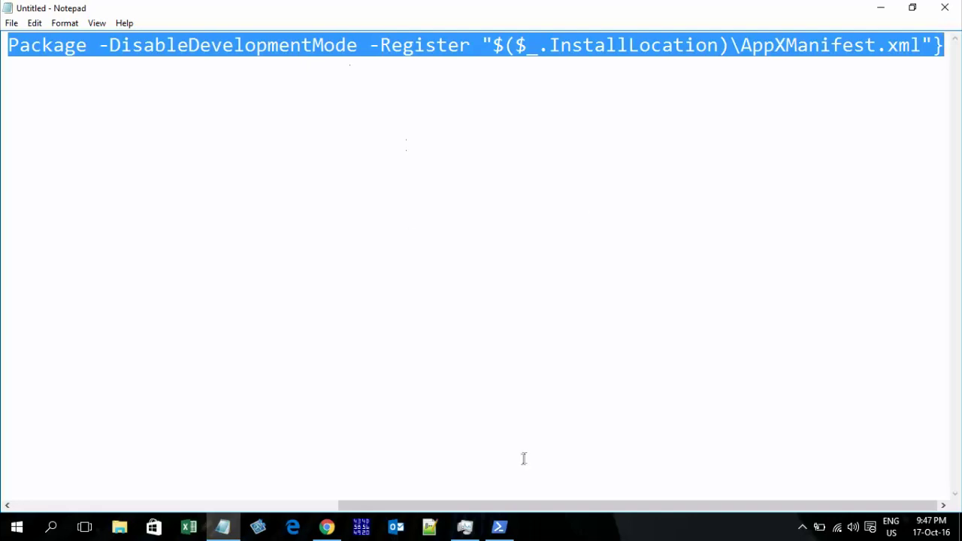
# Switch to PowerShell, paste and run Get-AppXPackage -AllUsers | Foreach {Add-AppxPackage -DisableDevelopmentMode -Register "$($_.InstallLocation)\AppXManifest.xml"}
pyautogui.click(500, 527)
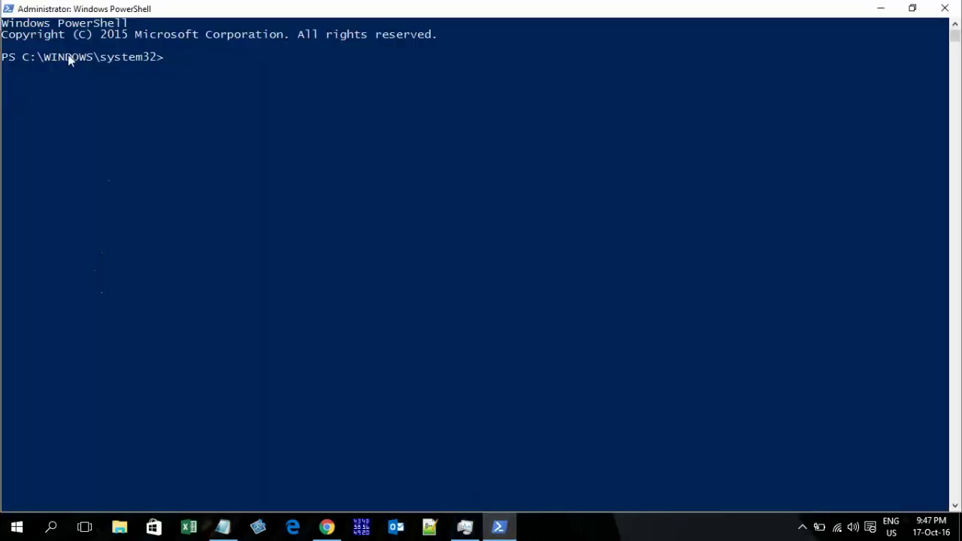
pyautogui.rightClick(173, 61)
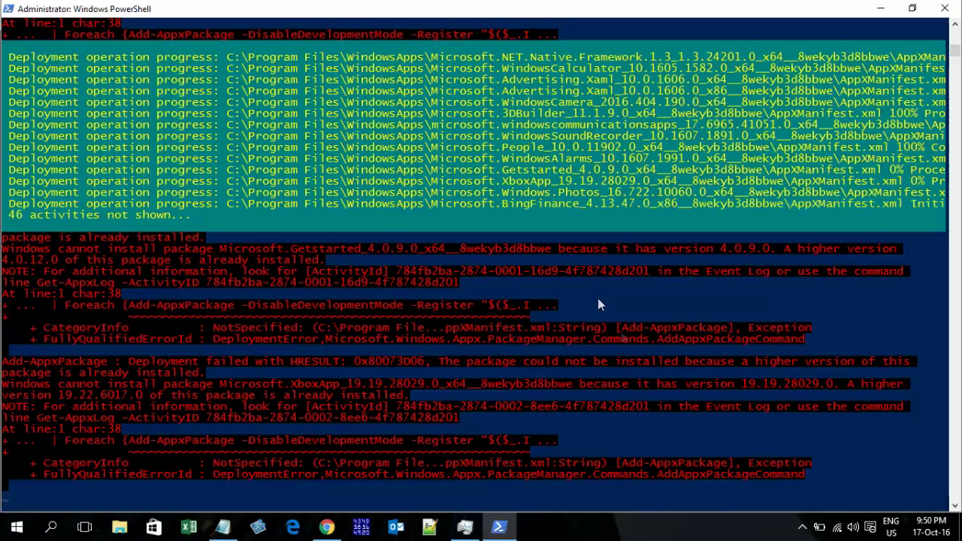
pyautogui.click(803, 527)
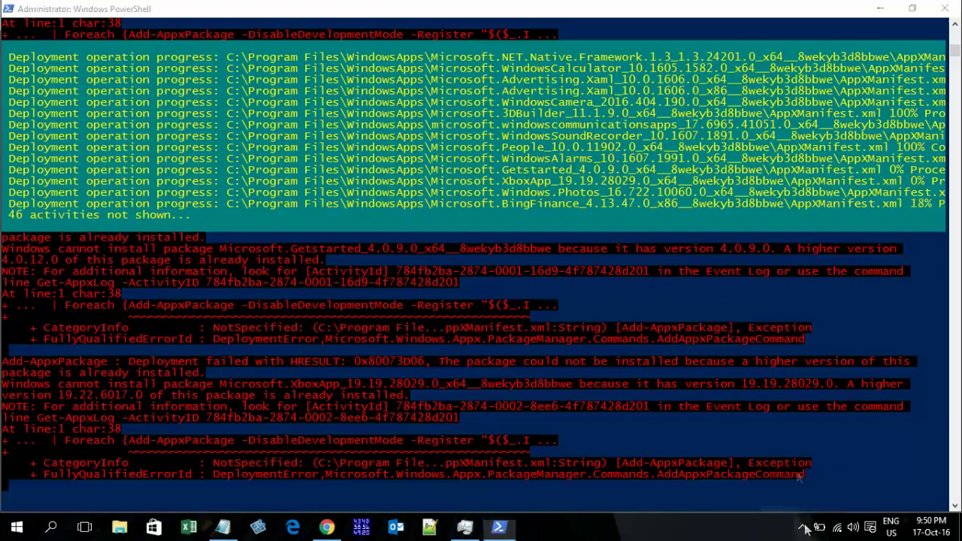